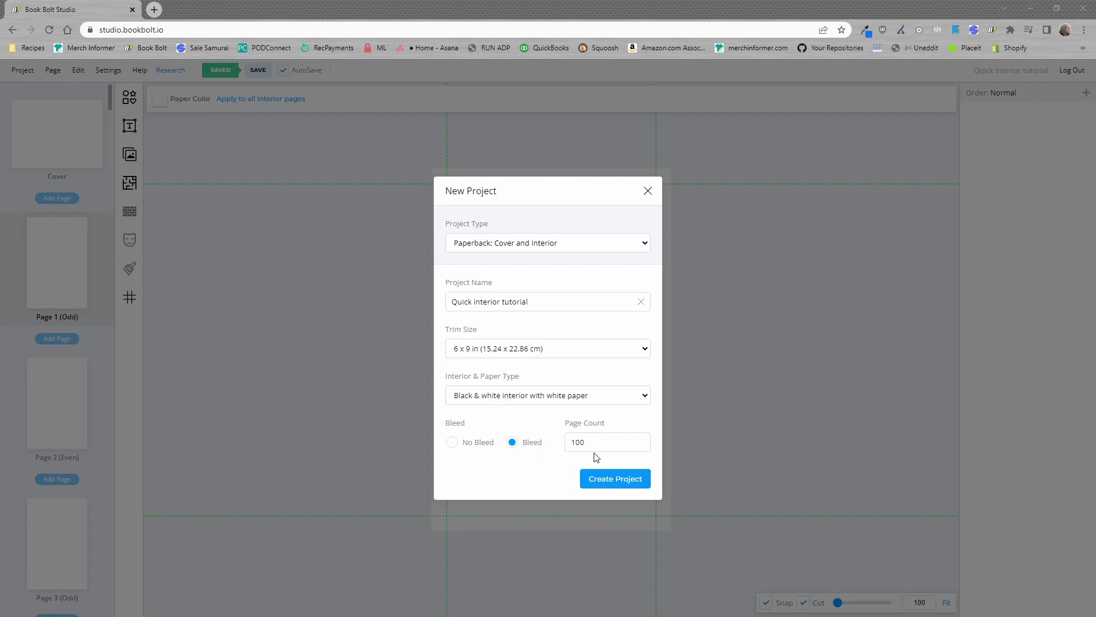
Create the 'Quick interior tutorial' 6x9, 100-page B&W paperback project with bleed.
click(617, 480)
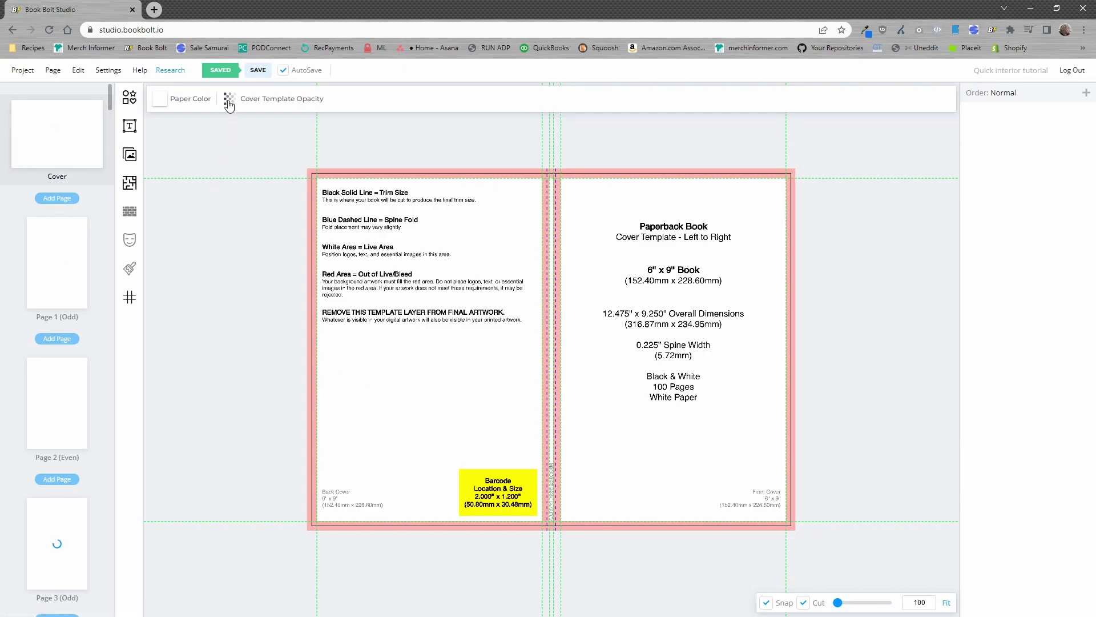
Hide the KDP cover template overlay and open the blank Page 1 interior page.
click(229, 99)
click(228, 173)
click(397, 173)
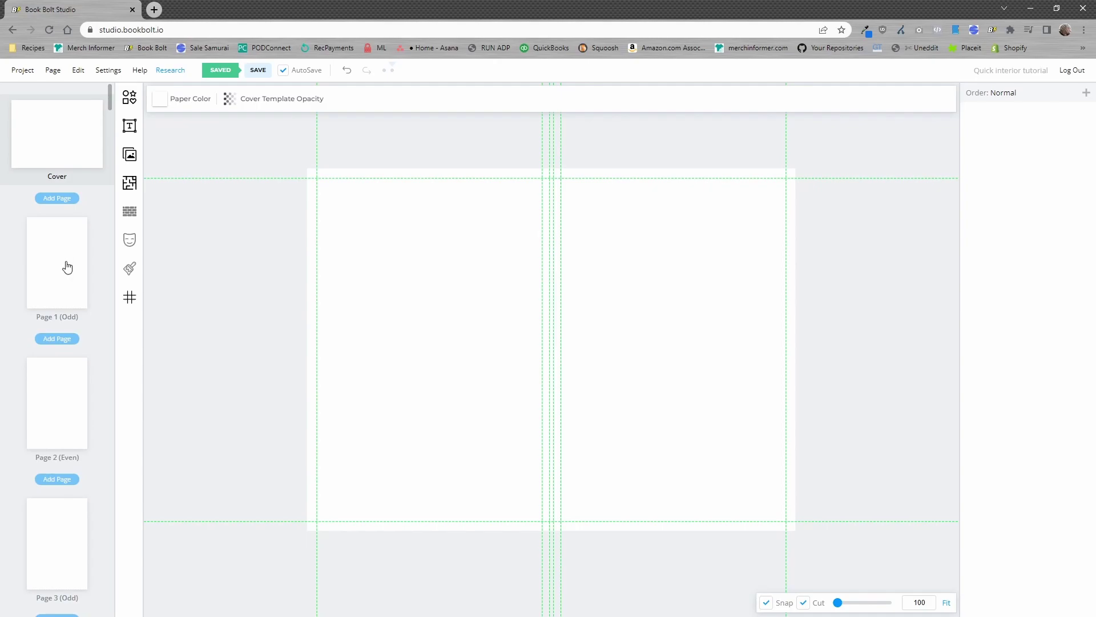
click(66, 262)
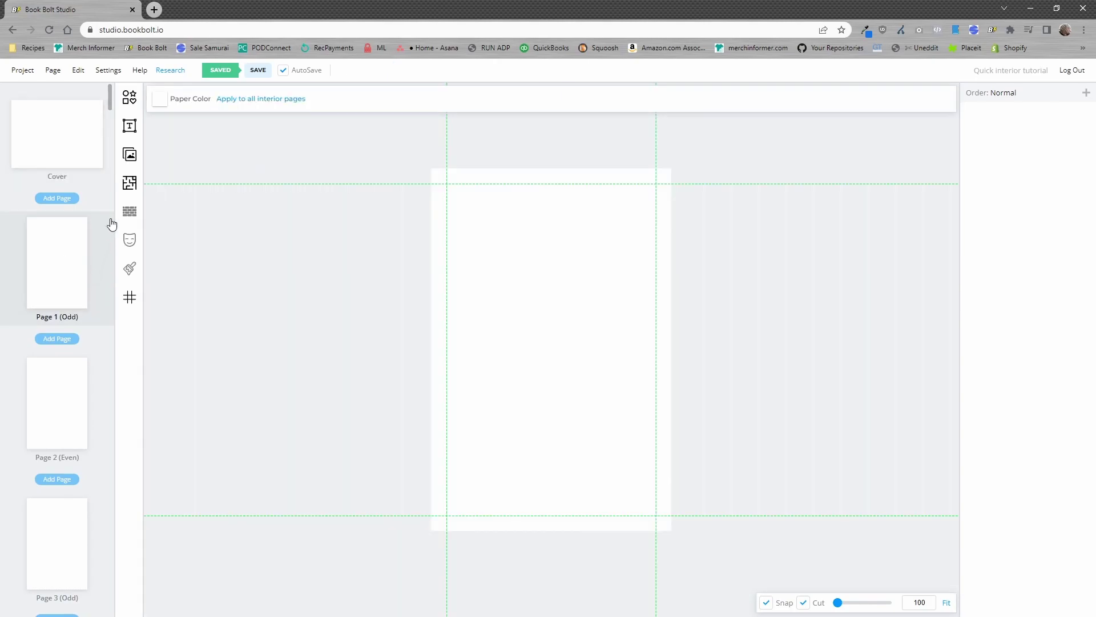
Choose the Narrow Ruled template from the Ruled interior templates.
click(129, 183)
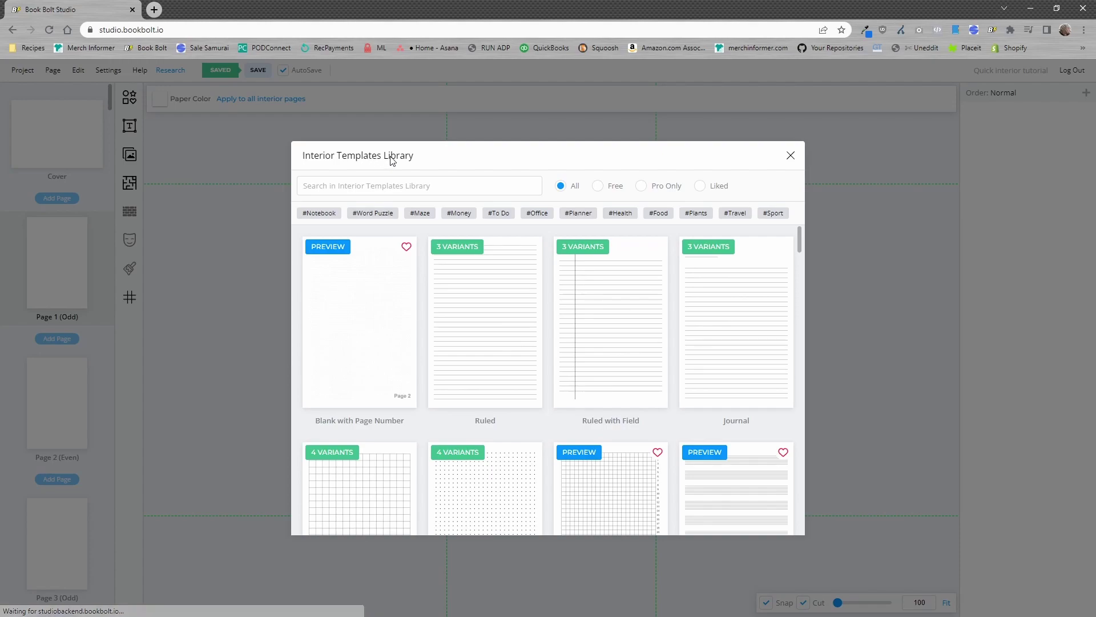
click(491, 338)
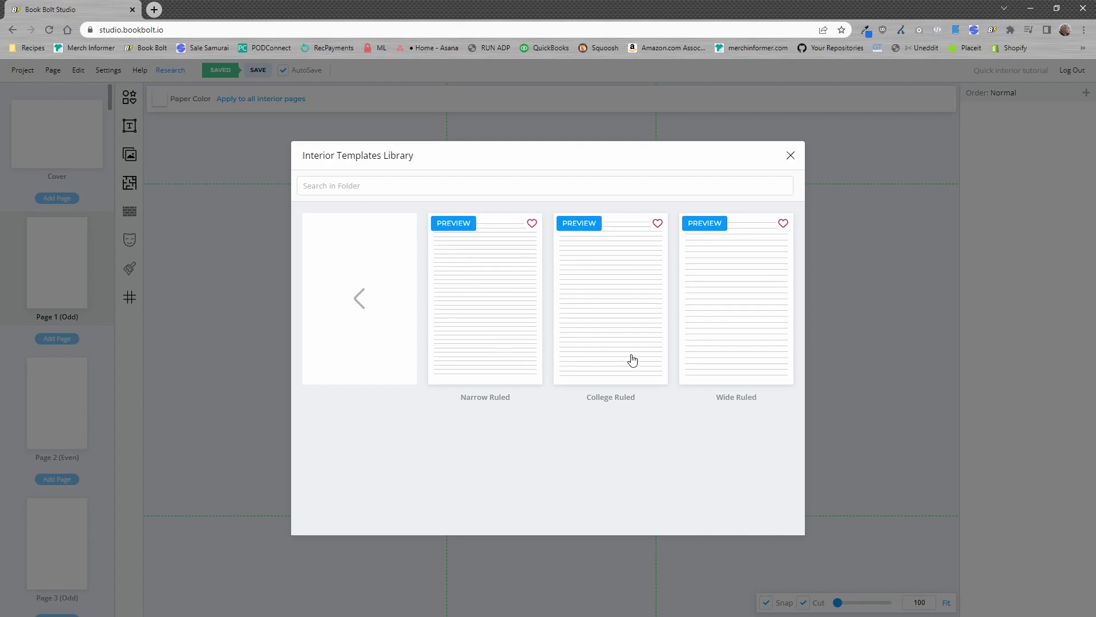
click(497, 328)
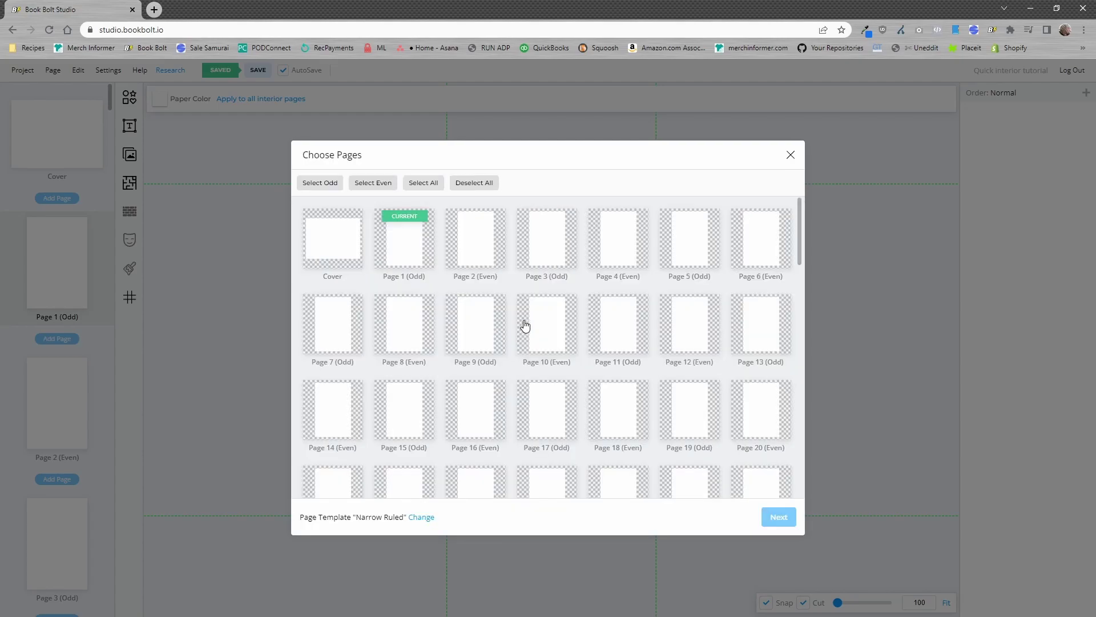
Select all pages except the cover to receive the template.
click(423, 183)
click(335, 250)
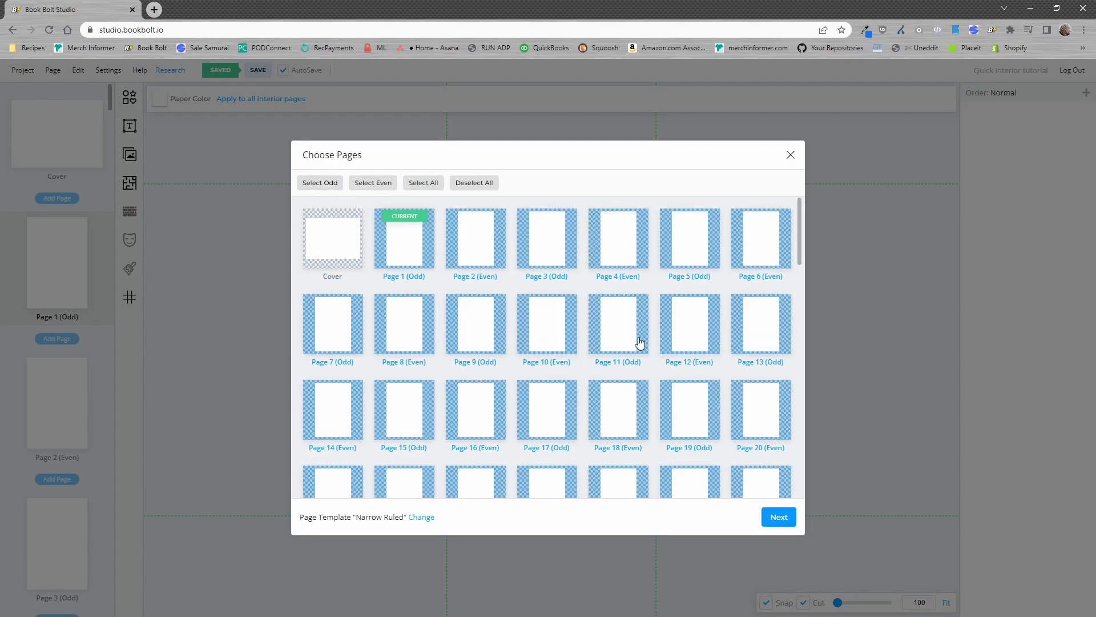
scroll(642, 342, down, 15)
scroll(644, 383, up, 15)
Set the Narrow Ruled line colour to black and apply it to the pages.
click(779, 517)
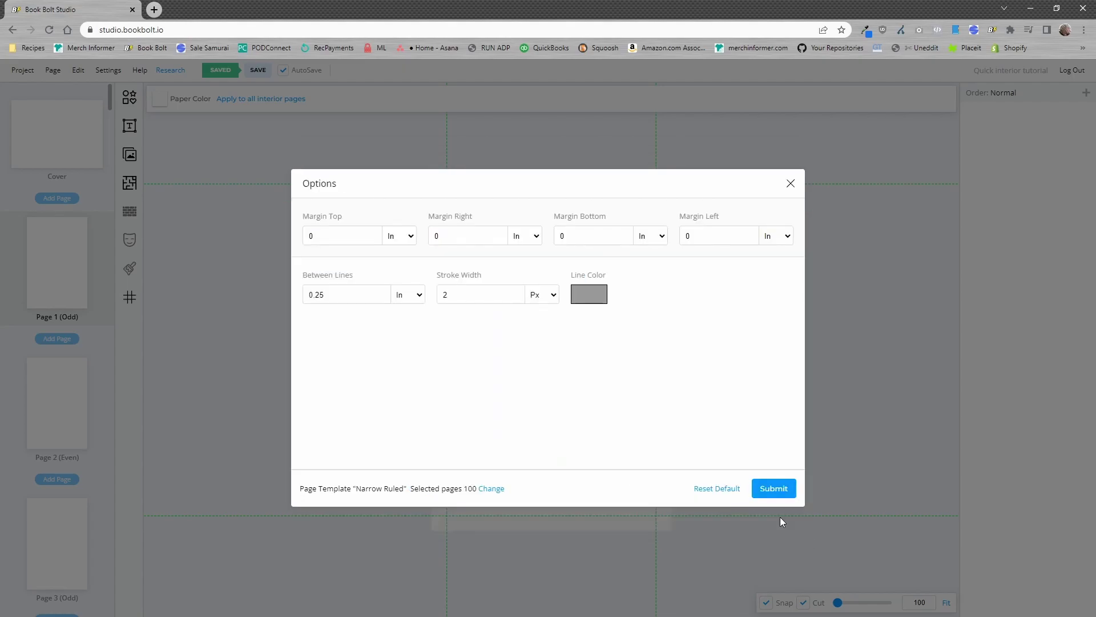
click(594, 296)
click(670, 340)
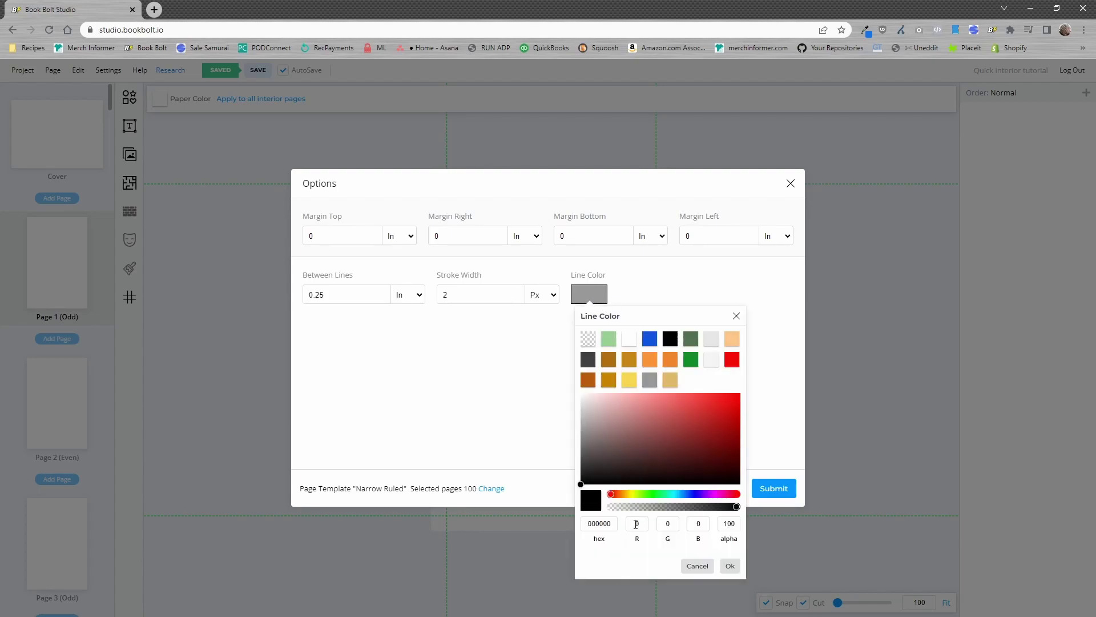
click(730, 565)
click(774, 488)
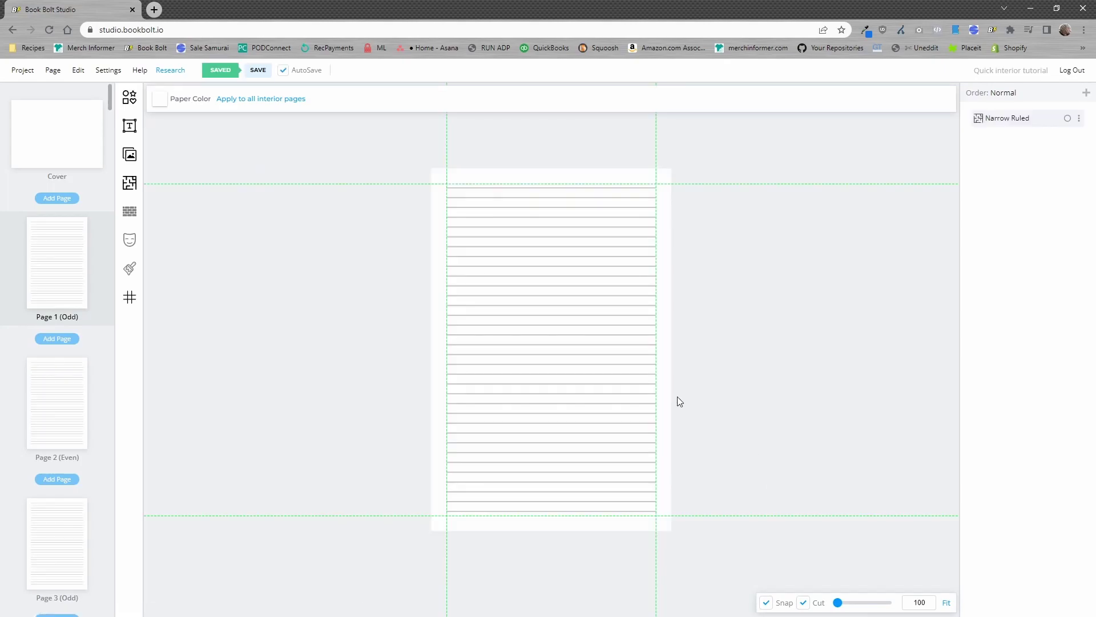
Check that Pages 2 and 3 have the ruled lines, then return to Page 1.
click(68, 407)
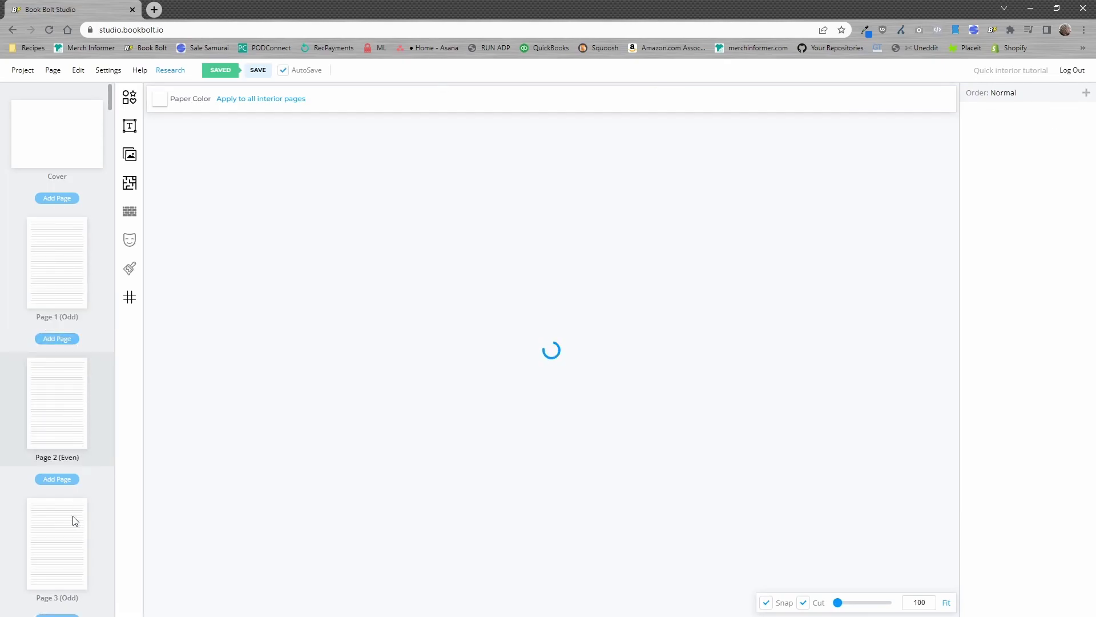
click(71, 538)
click(65, 277)
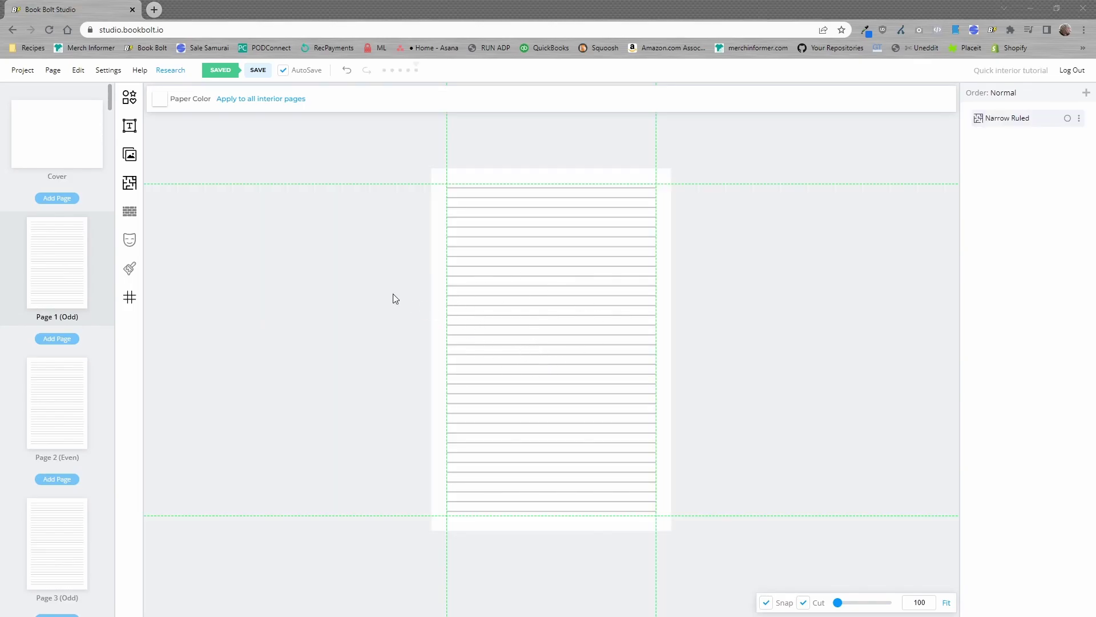
Upload 325741.png, add it to Page 1, and move it toward the top.
click(130, 155)
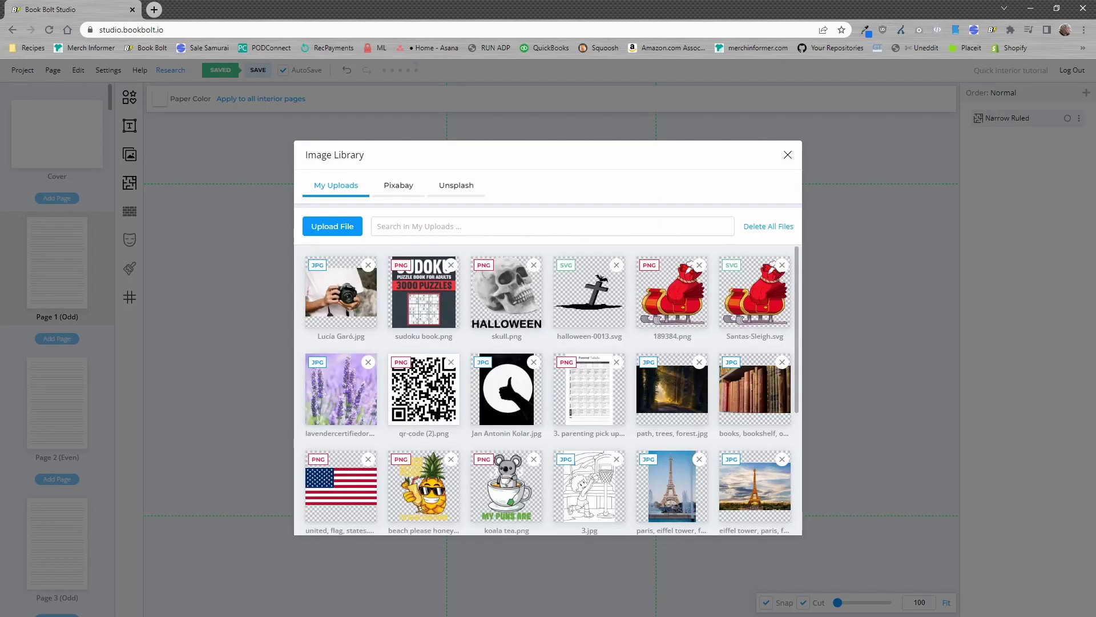
key(Return)
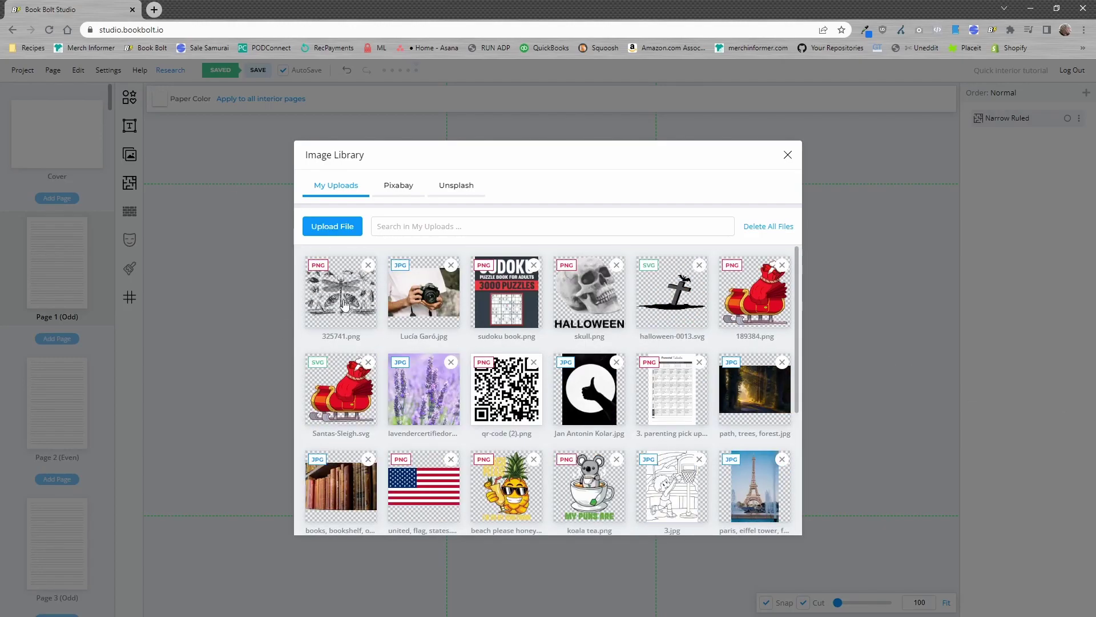
click(333, 303)
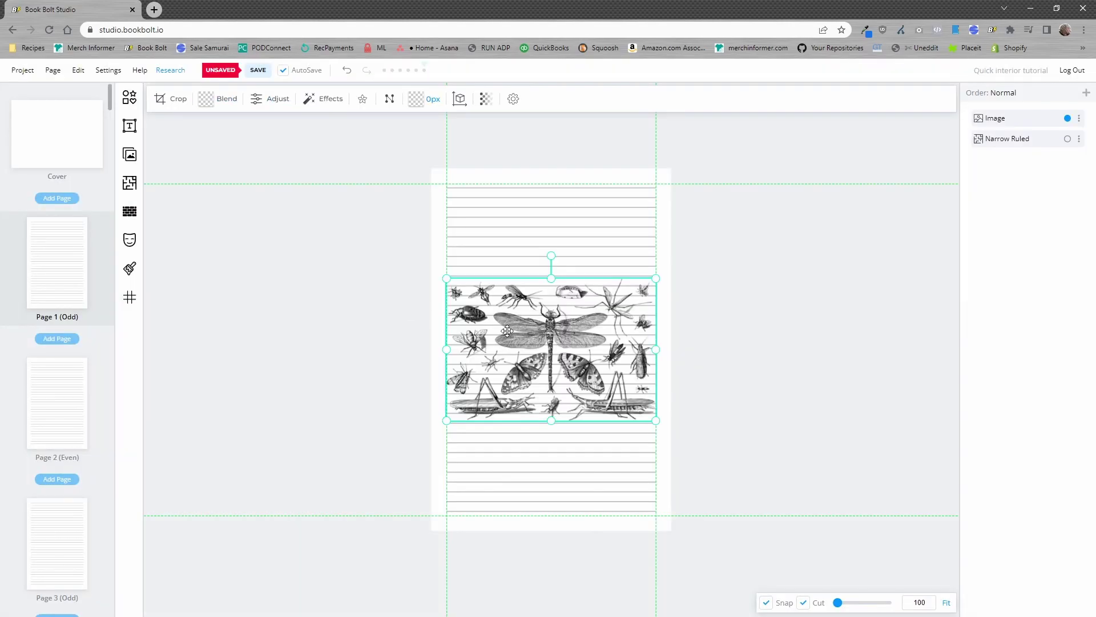
drag(574, 359, 588, 321)
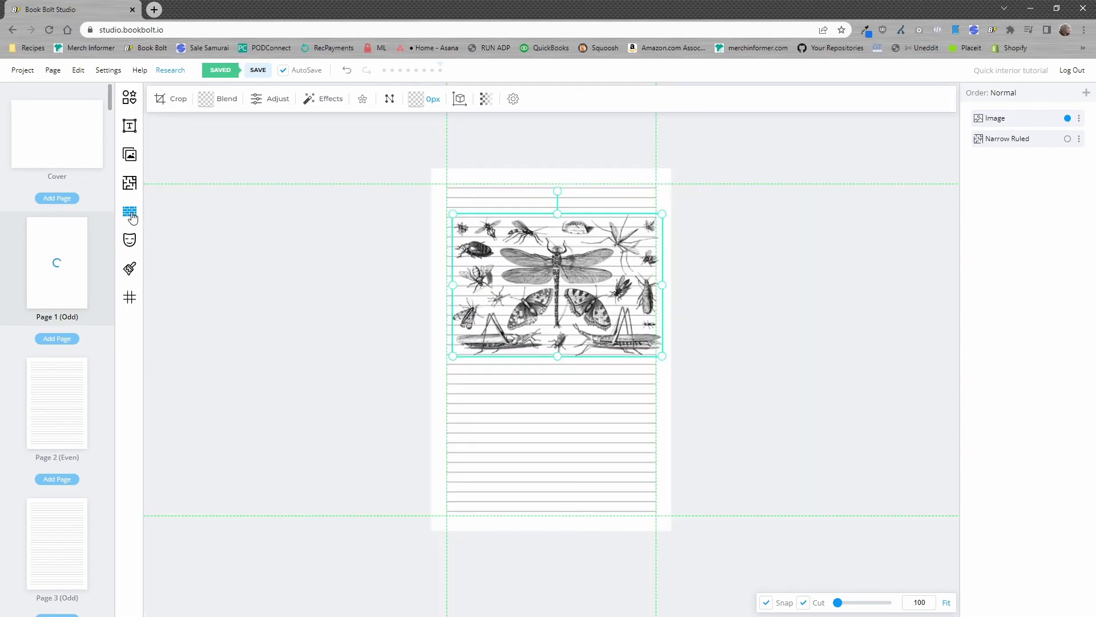
Convert the insect image into a pattern and stretch it to cover all of Page 1.
click(130, 213)
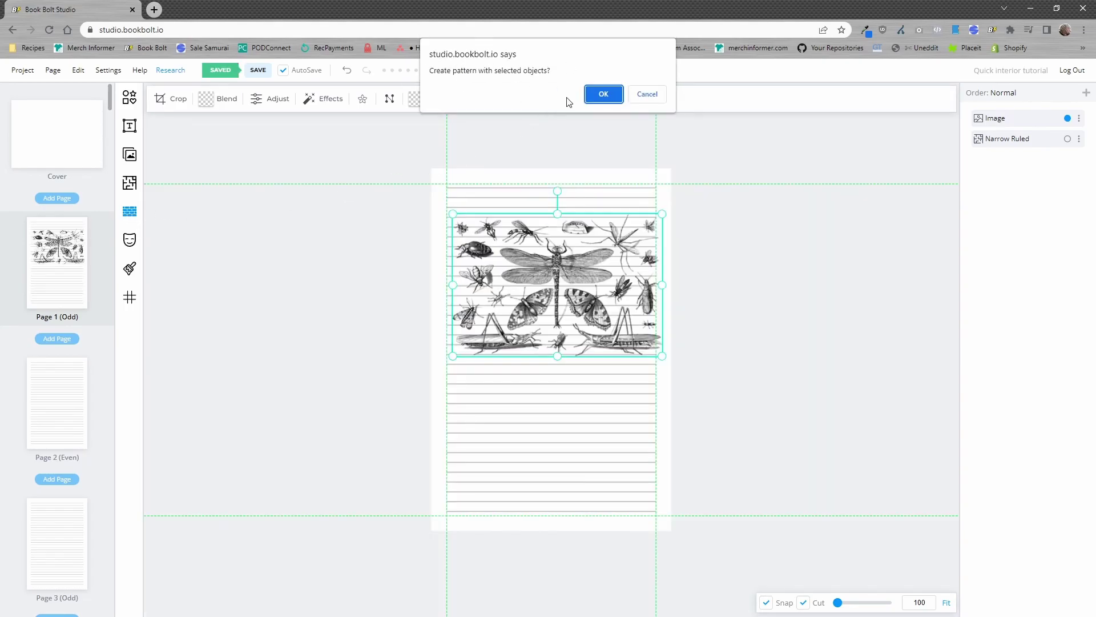
click(600, 95)
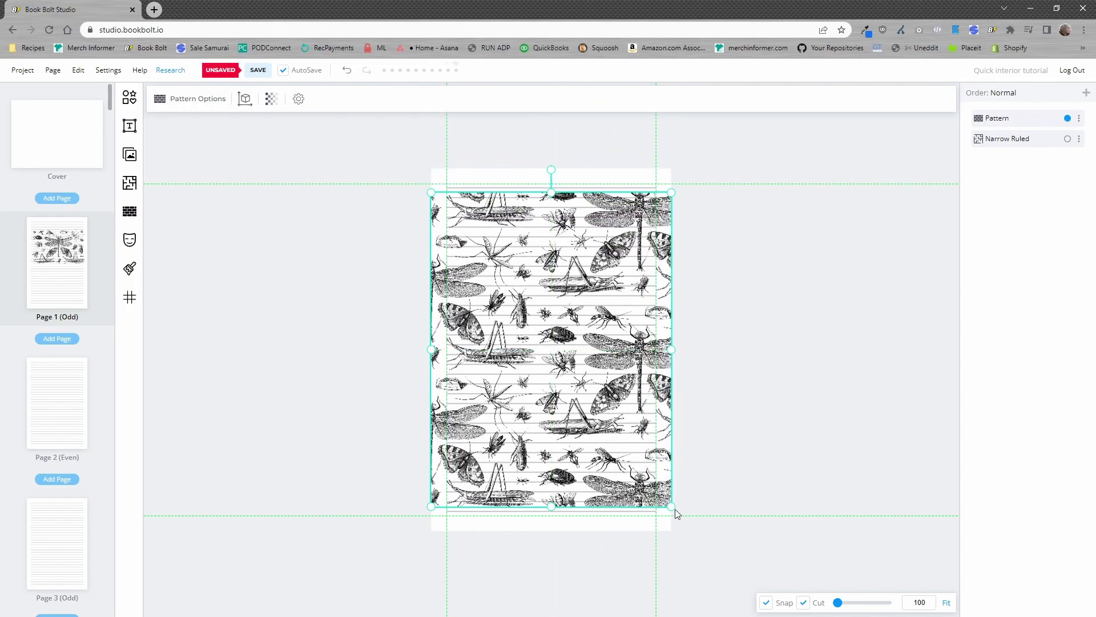
drag(675, 509, 712, 558)
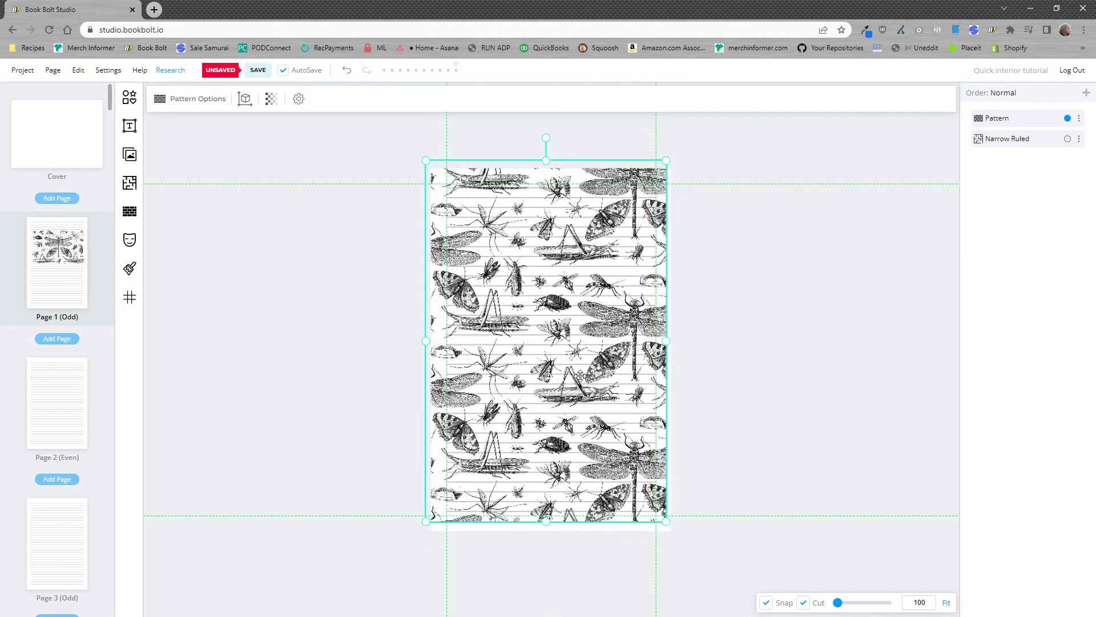
scroll(580, 375, up, 5)
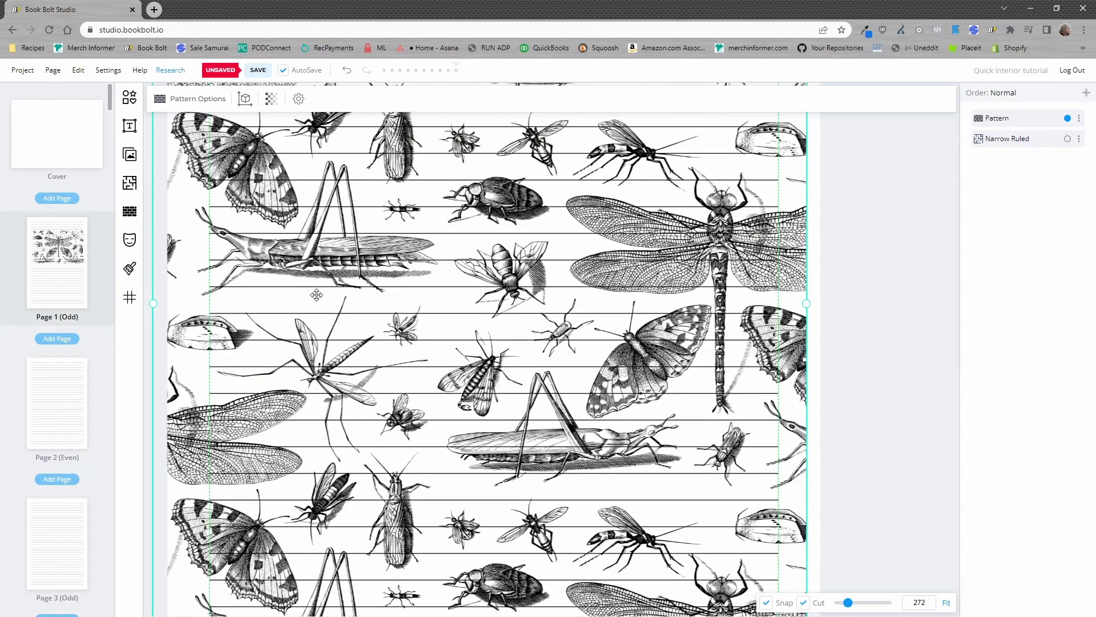
scroll(514, 286, down, 5)
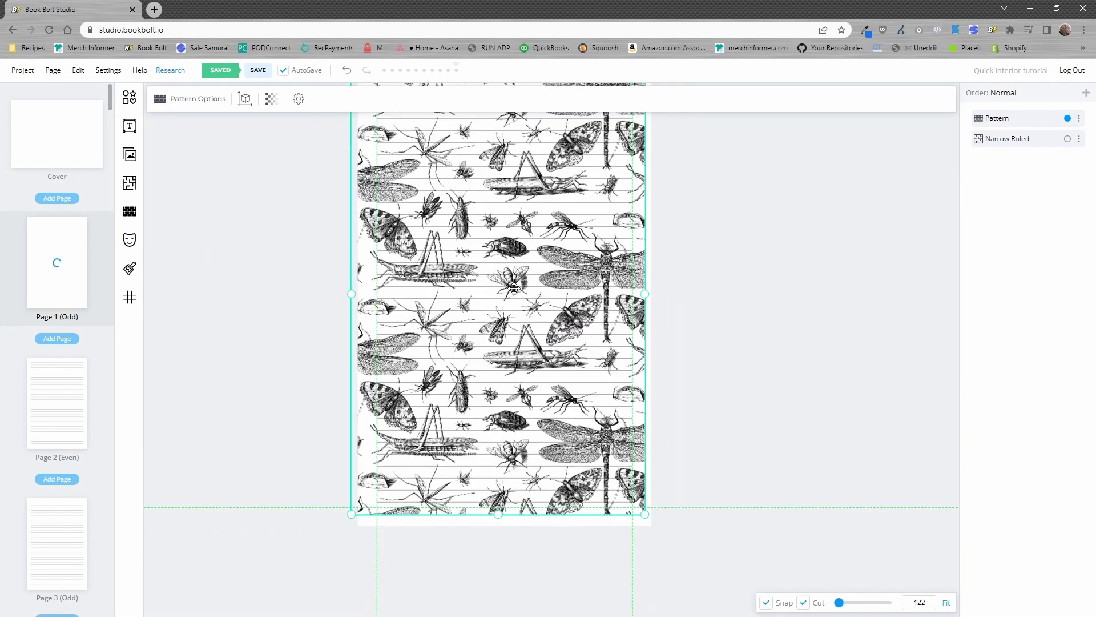
Fade the insect pattern to a faint opacity near 7, nudge it right, and fit the page in view.
click(271, 106)
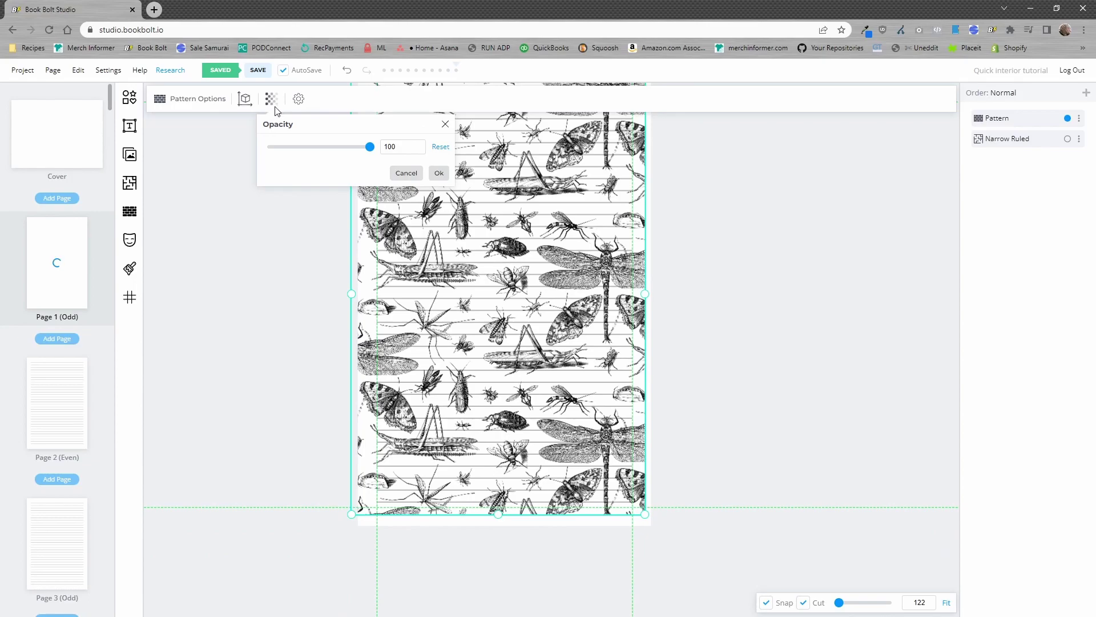
drag(370, 147, 277, 149)
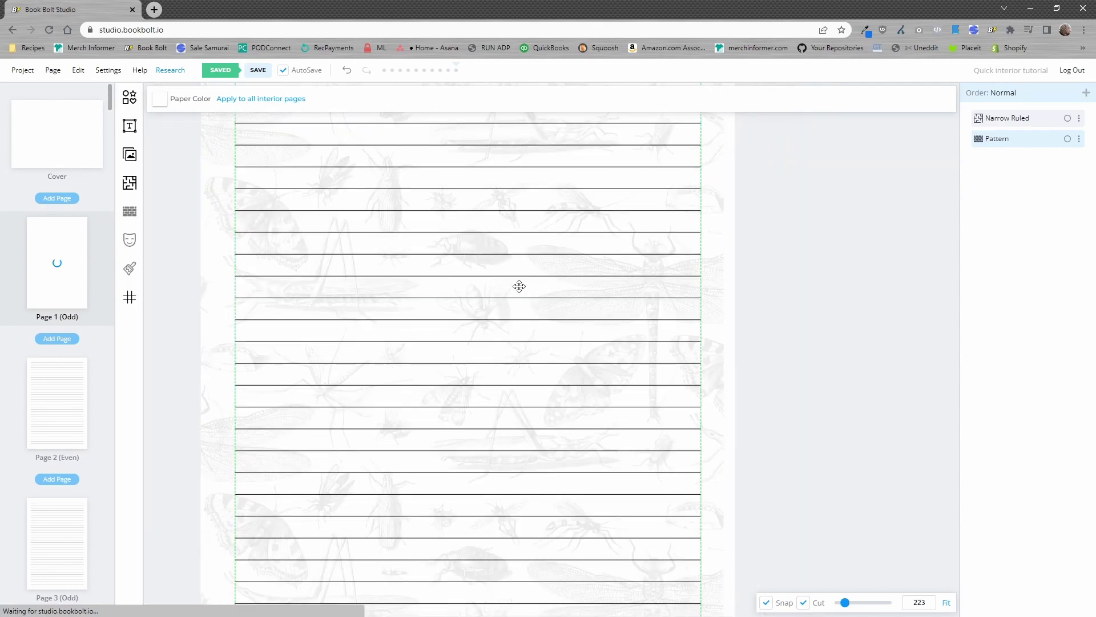
drag(712, 350, 740, 337)
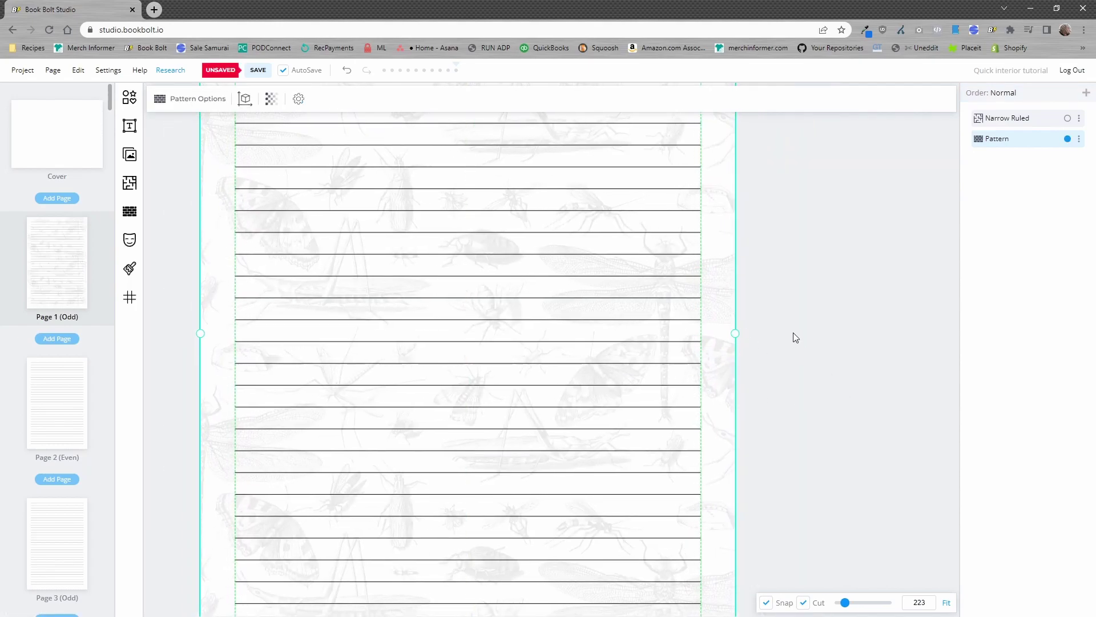
scroll(852, 487, down, 3)
click(945, 603)
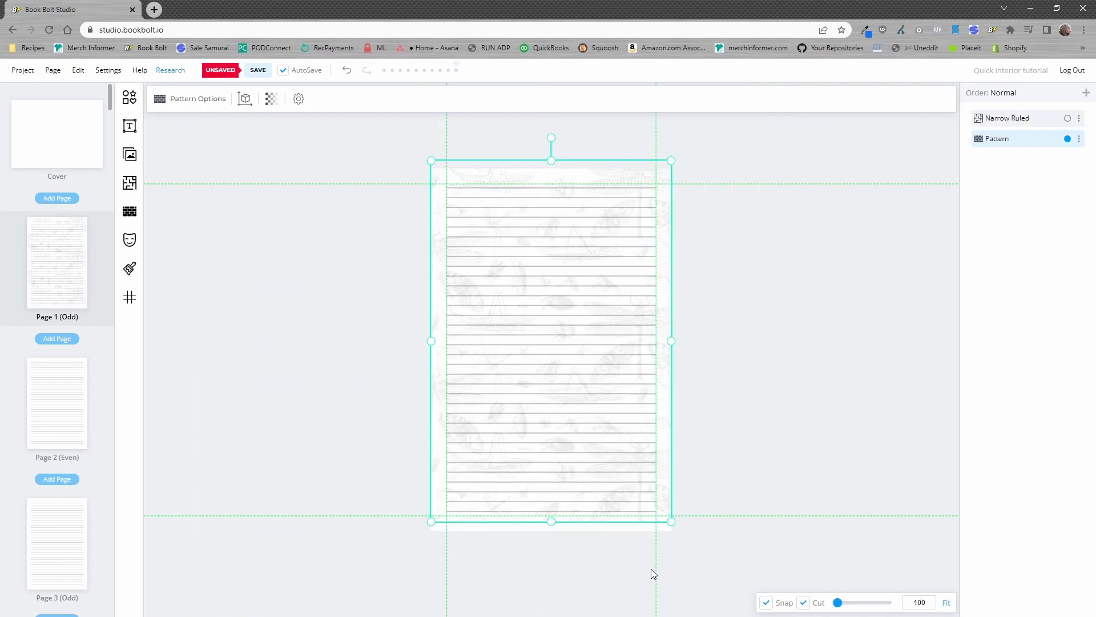
click(748, 338)
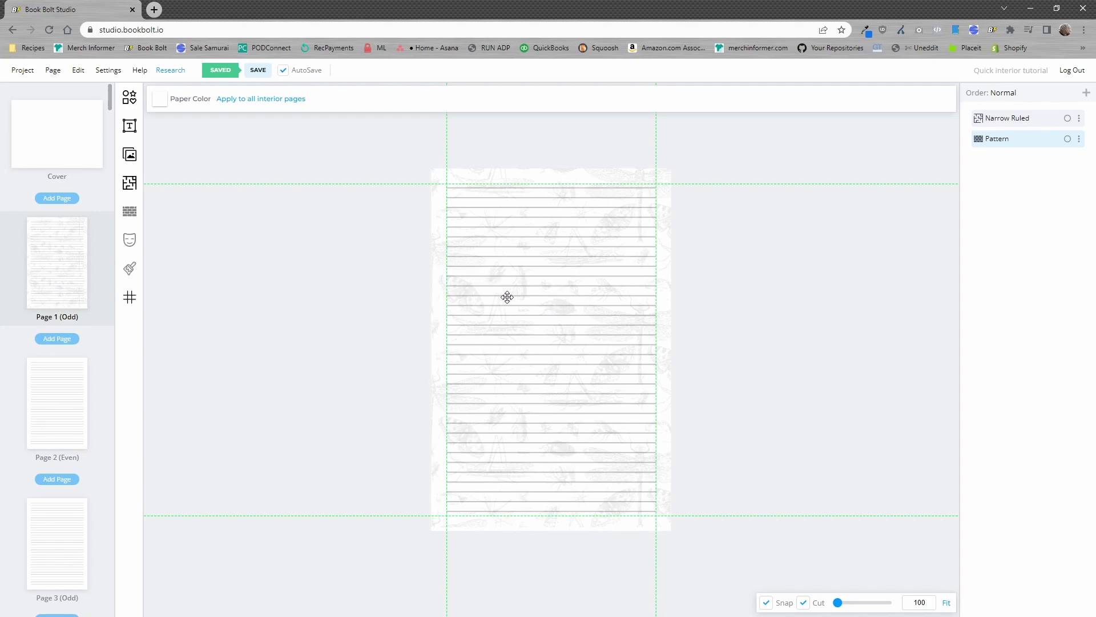
Clone Page 1, with its faint insect pattern and ruled lines, onto all other pages.
right_click(57, 278)
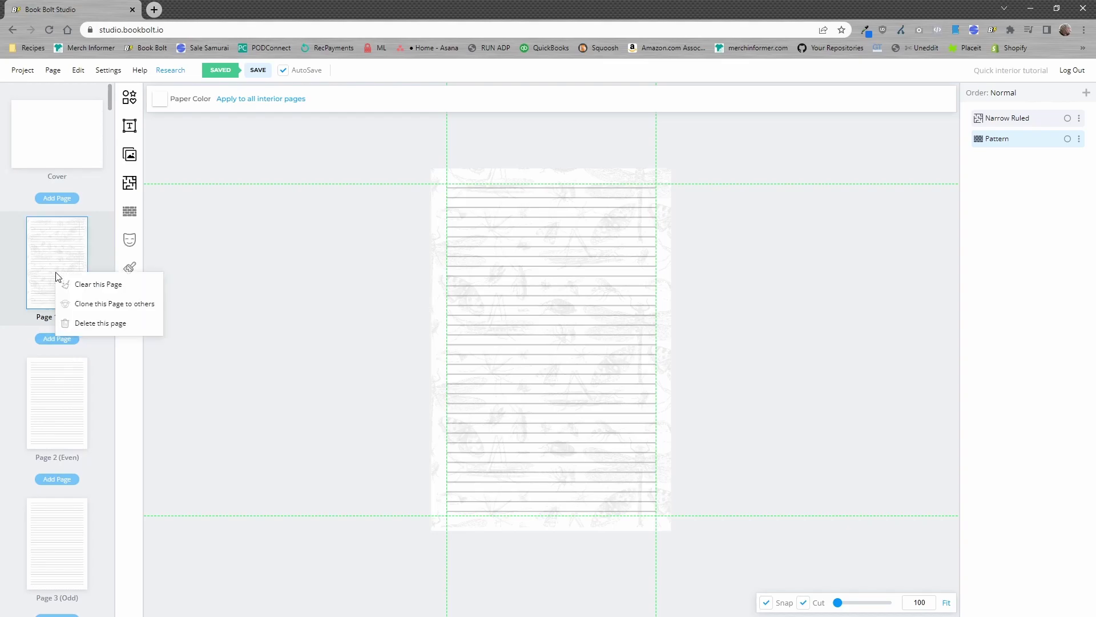
click(110, 305)
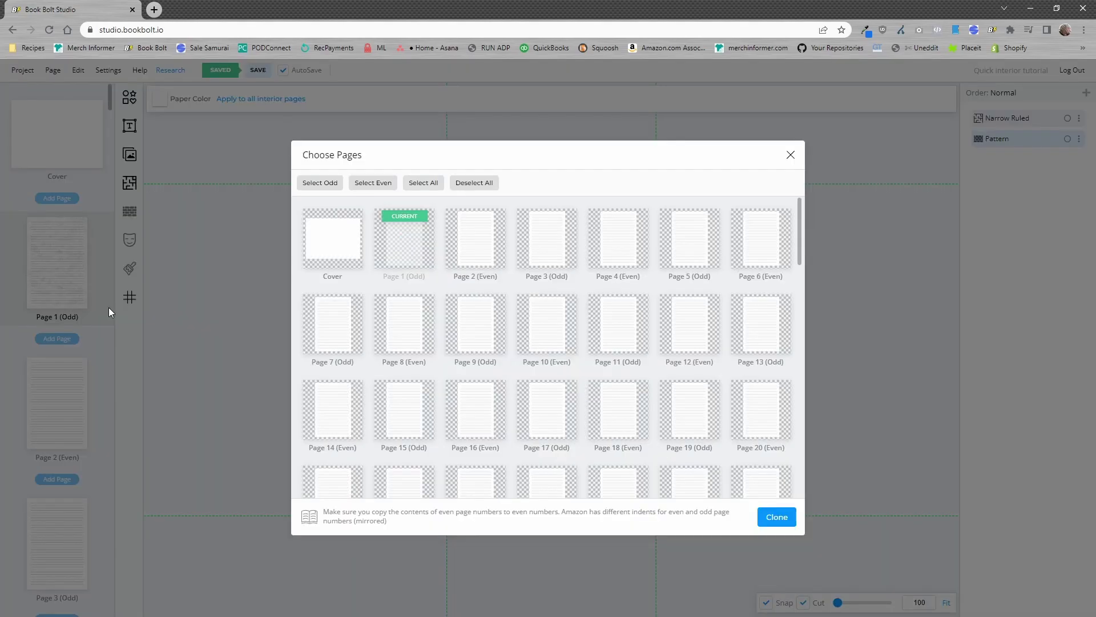
click(423, 183)
click(791, 518)
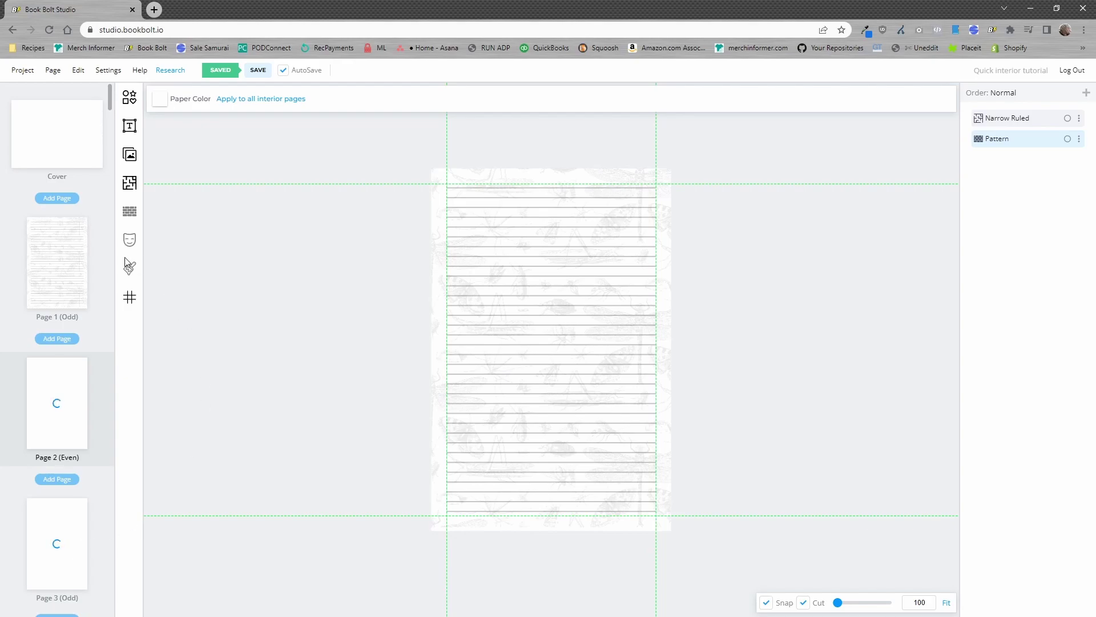
Download the journal project in CMYK from the Project menu.
click(21, 70)
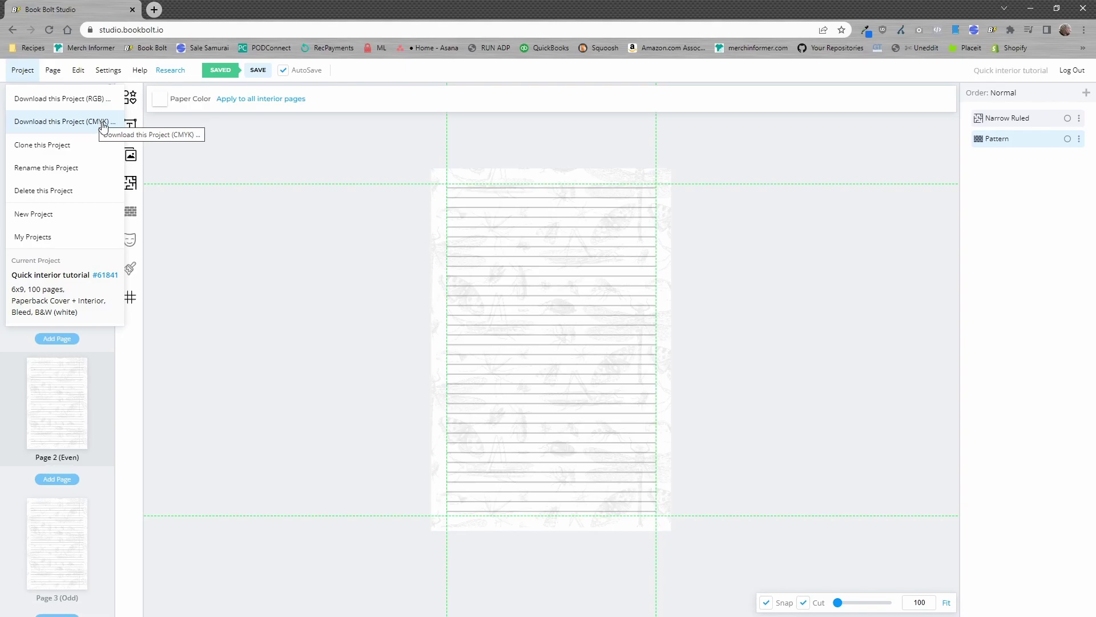
click(104, 126)
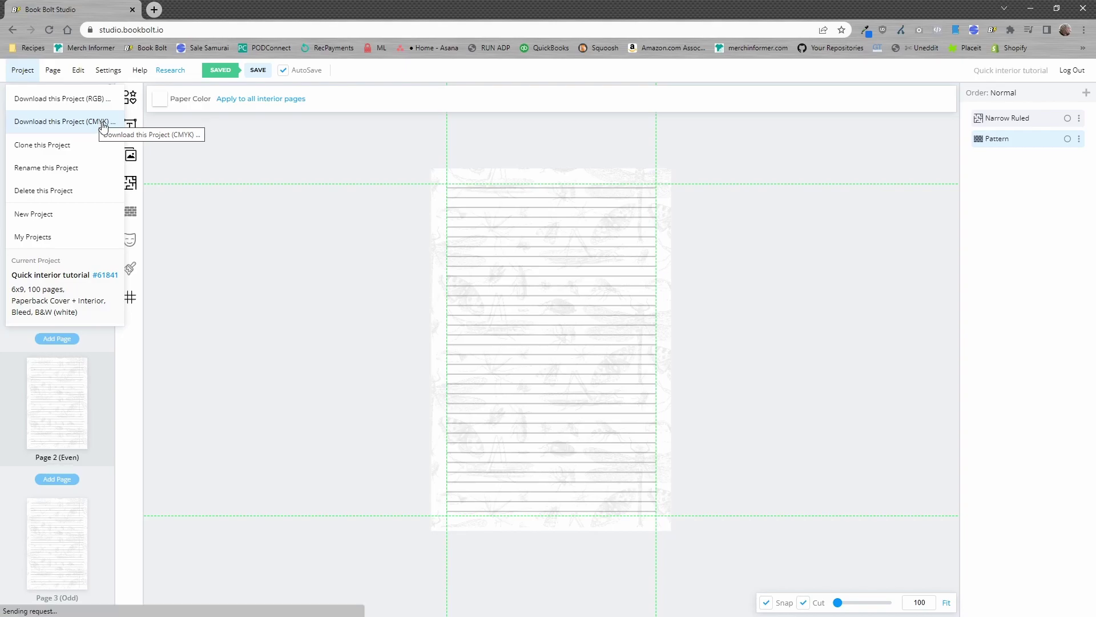